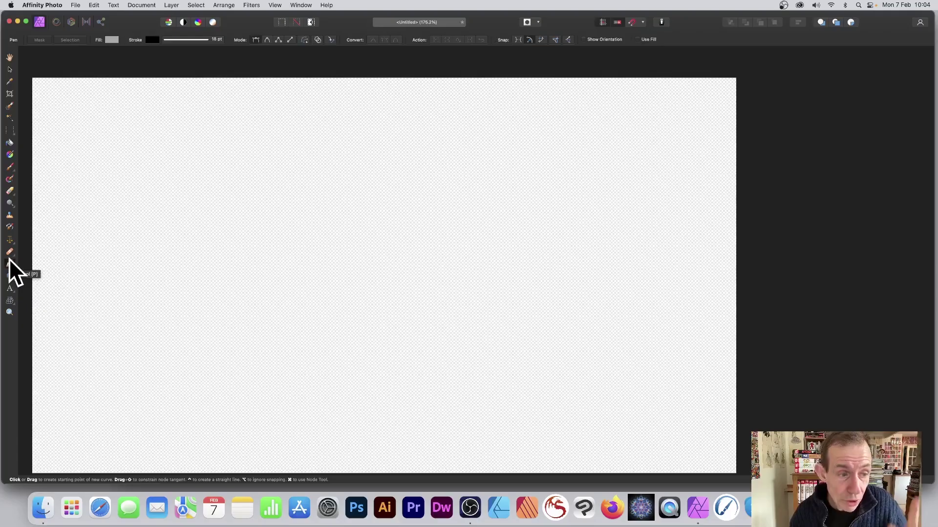
Step: Draw a black zigzag polyline through seven points alternating high and low, left to right
left_click(131, 277)
left_click(178, 185)
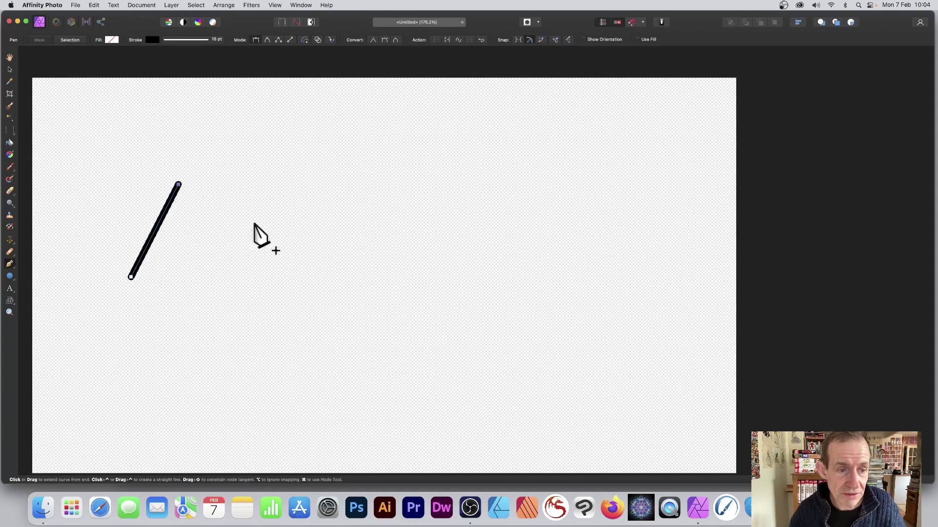
left_click(300, 278)
left_click(342, 154)
left_click(469, 221)
left_click(538, 368)
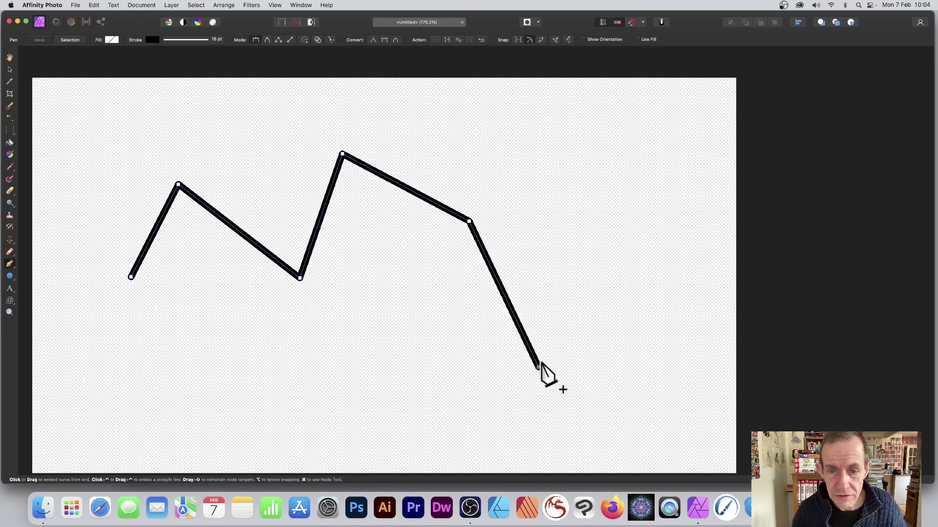
left_click(604, 162)
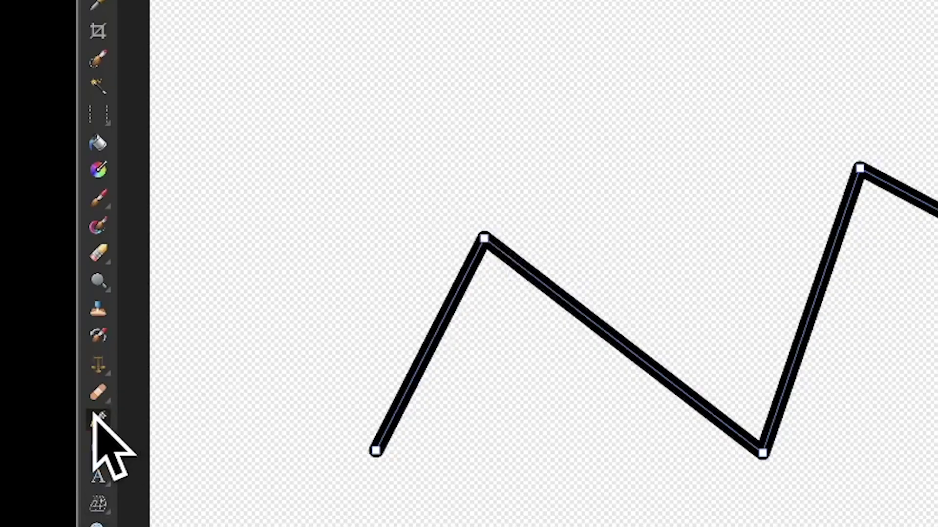
Step: Switch to the Node Tool and drag the first peak node slightly higher and to the right
left_click_drag(9, 262, 47, 278)
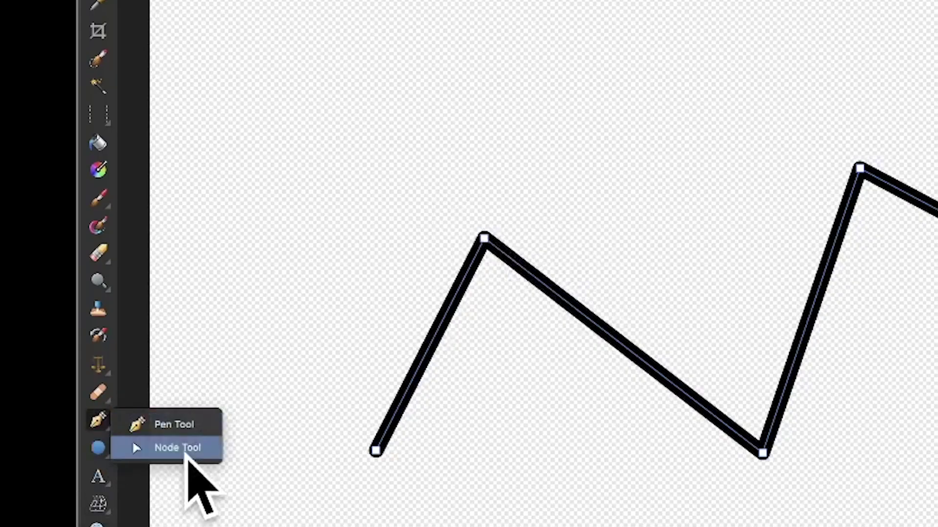
left_click_drag(185, 454, 178, 448)
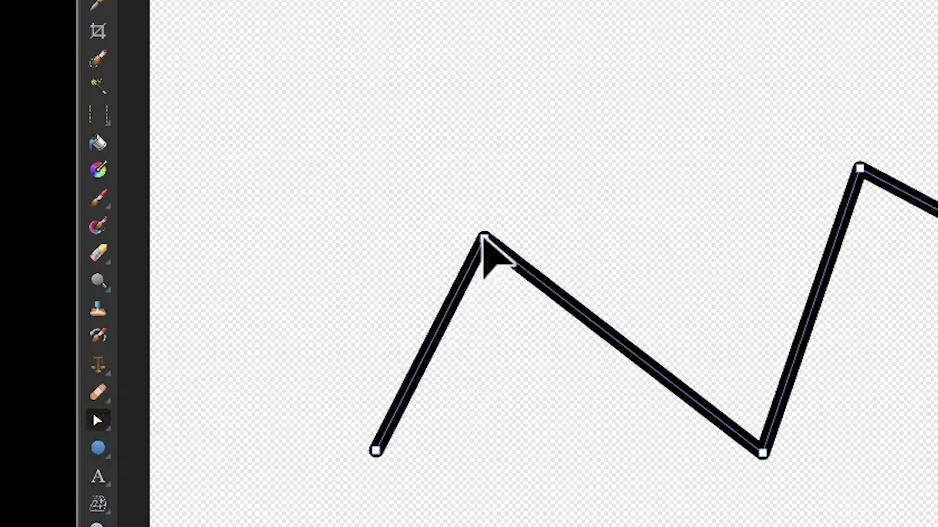
left_click_drag(483, 238, 181, 233)
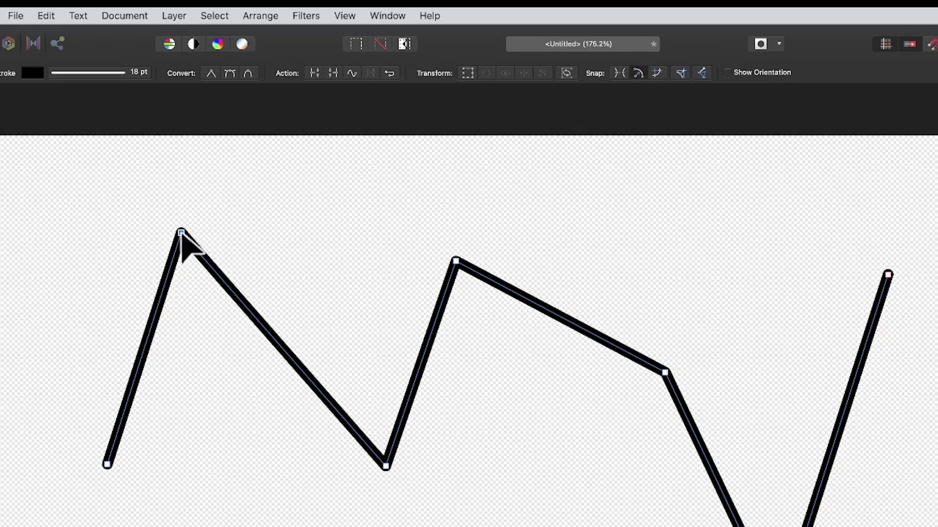
left_click_drag(181, 233, 194, 217)
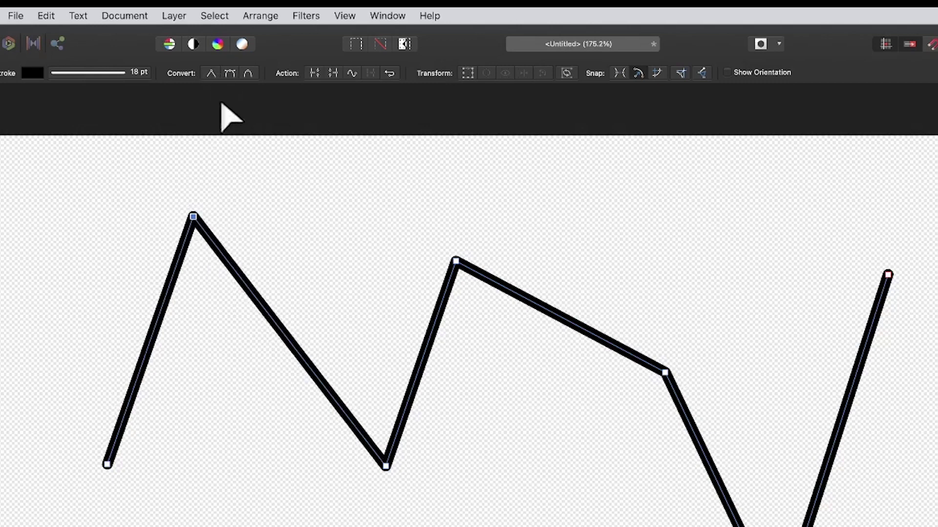
Step: Convert the first peak to a smooth node, arch its handles, then drag it down into a pointed dip
left_click(231, 74)
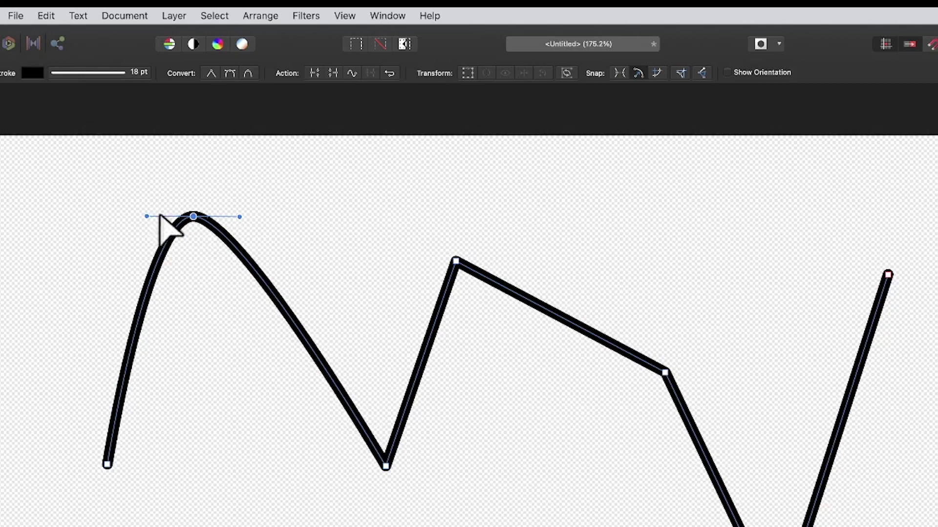
left_click_drag(146, 216, 151, 377)
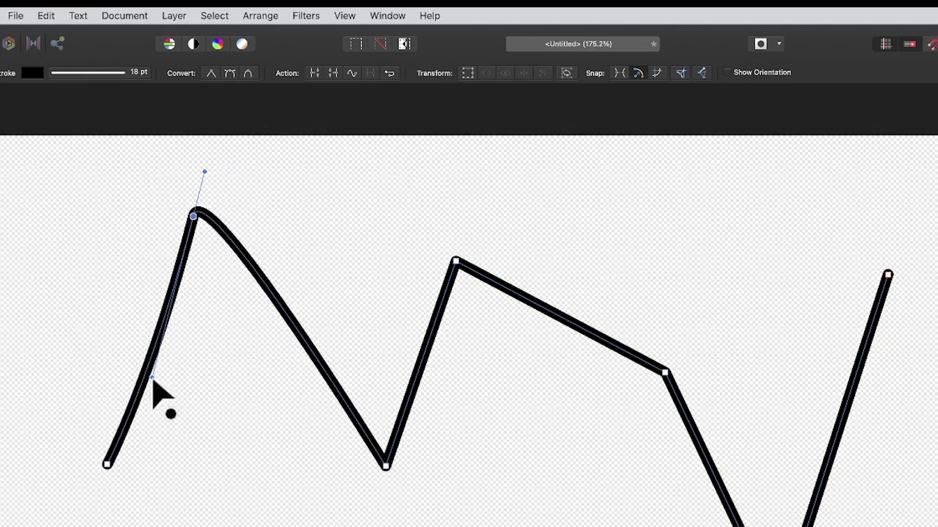
left_click_drag(152, 378, 69, 167)
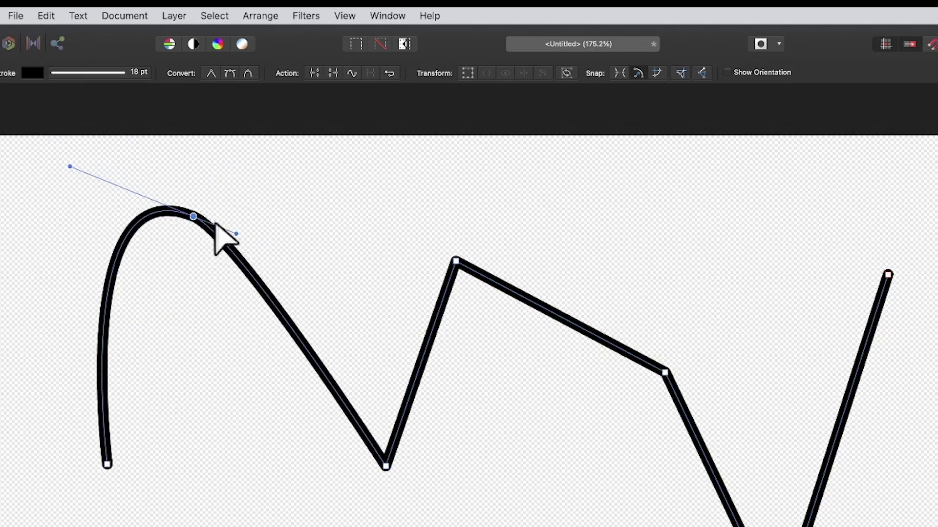
left_click_drag(237, 233, 345, 191)
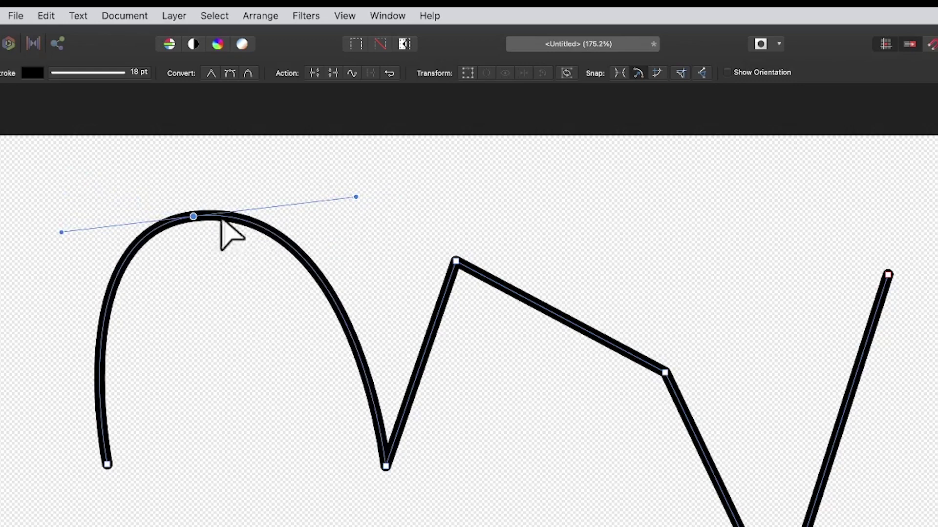
left_click_drag(194, 215, 223, 390)
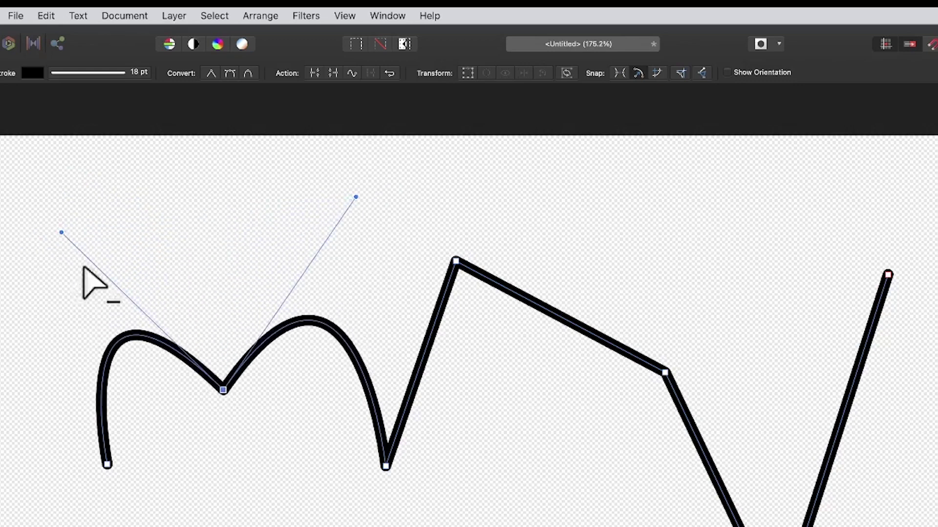
left_click_drag(222, 390, 281, 521)
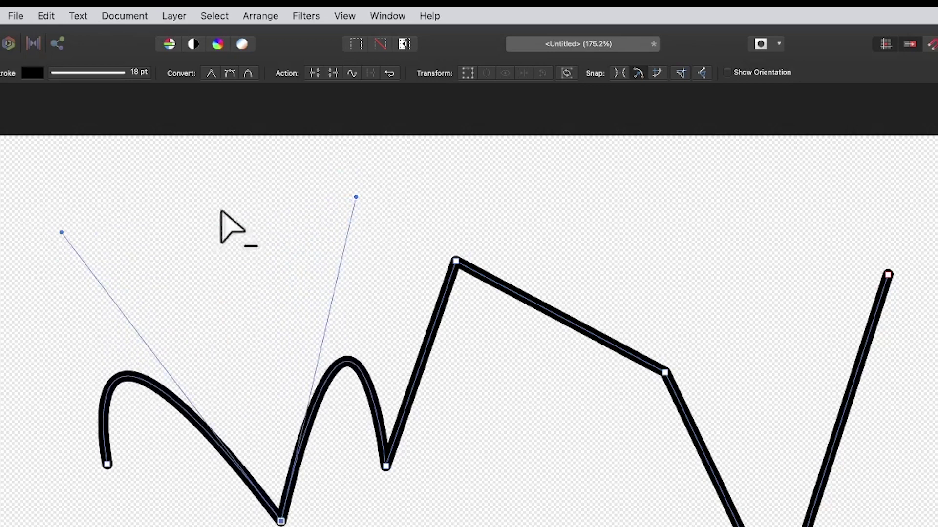
left_click_drag(280, 521, 232, 389)
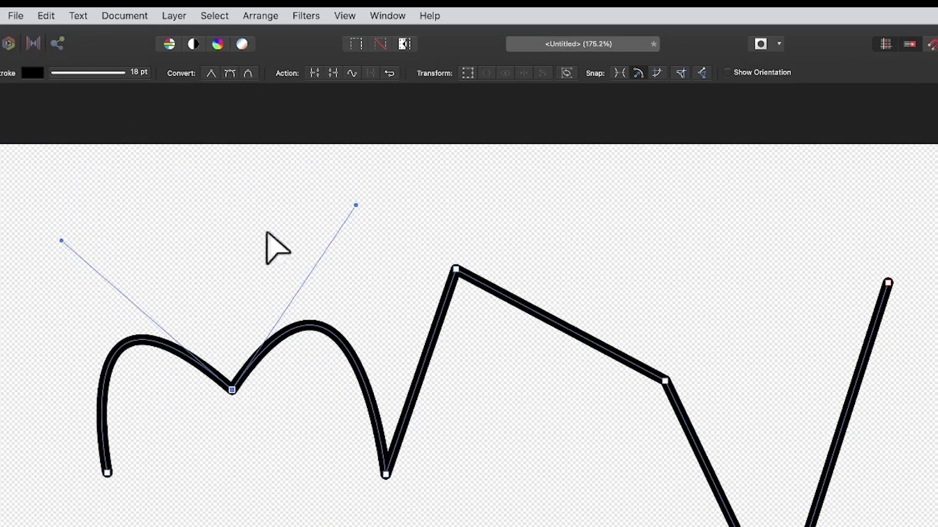
Step: Make the dip node smooth and adjust its handles so both humps merge into one arch
left_click(230, 74)
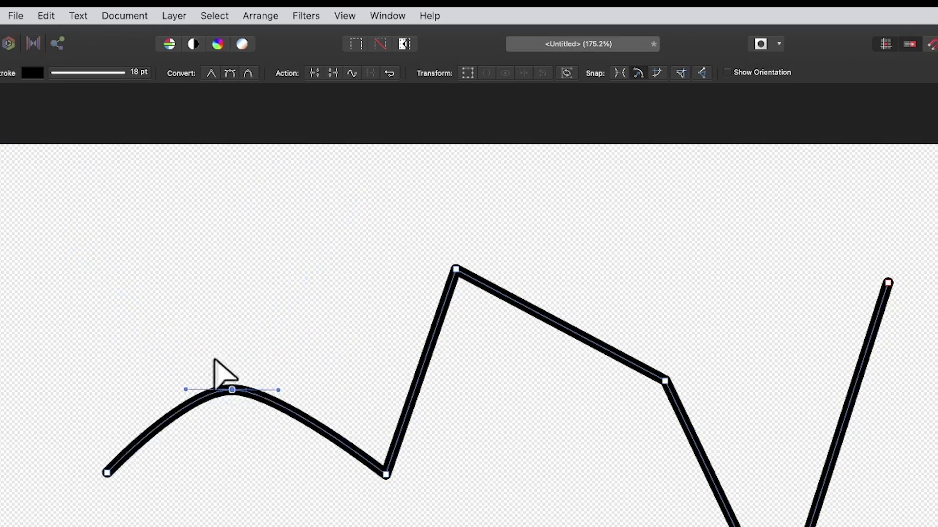
left_click_drag(183, 391, 31, 170)
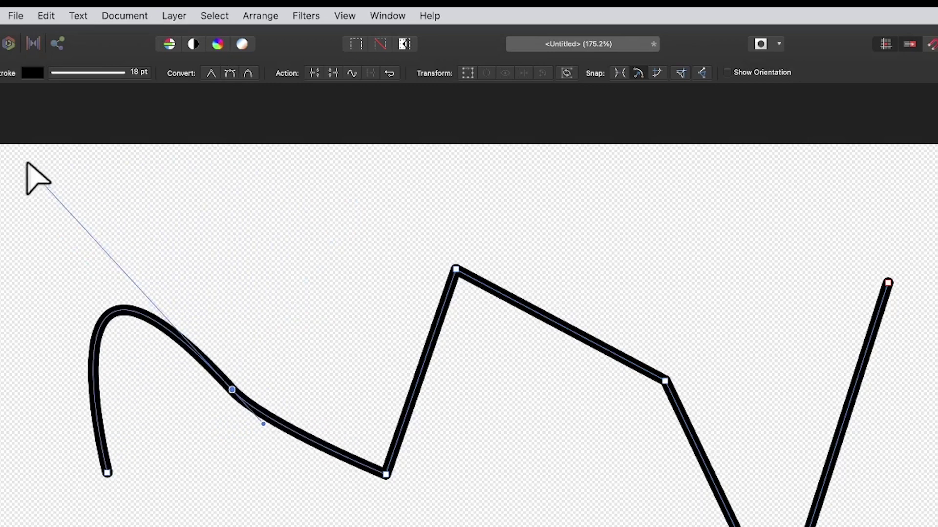
left_click_drag(32, 170, 180, 240)
key("Escape")
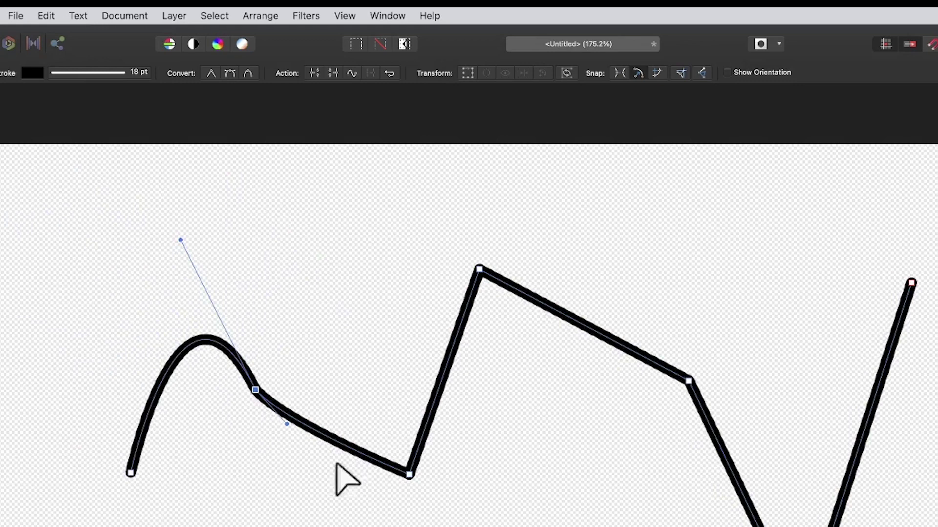
left_click_drag(287, 424, 337, 224)
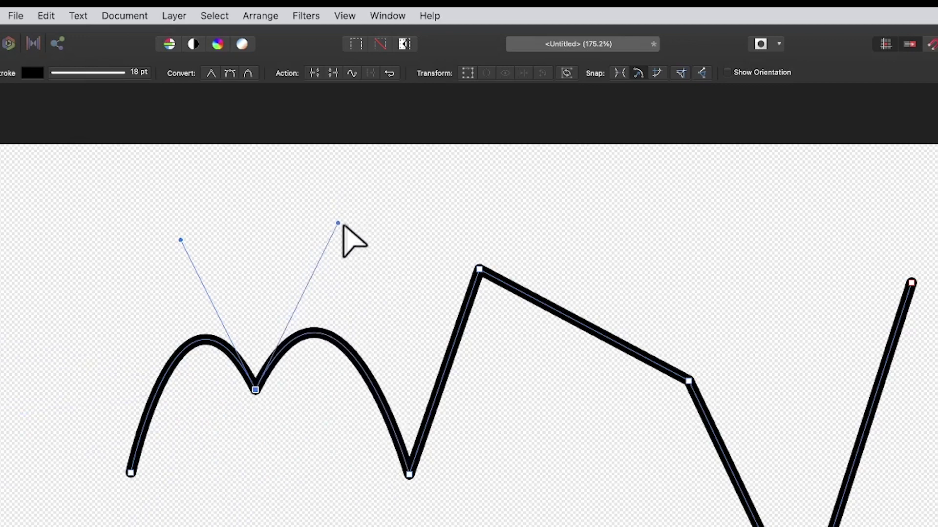
left_click_drag(339, 224, 255, 160)
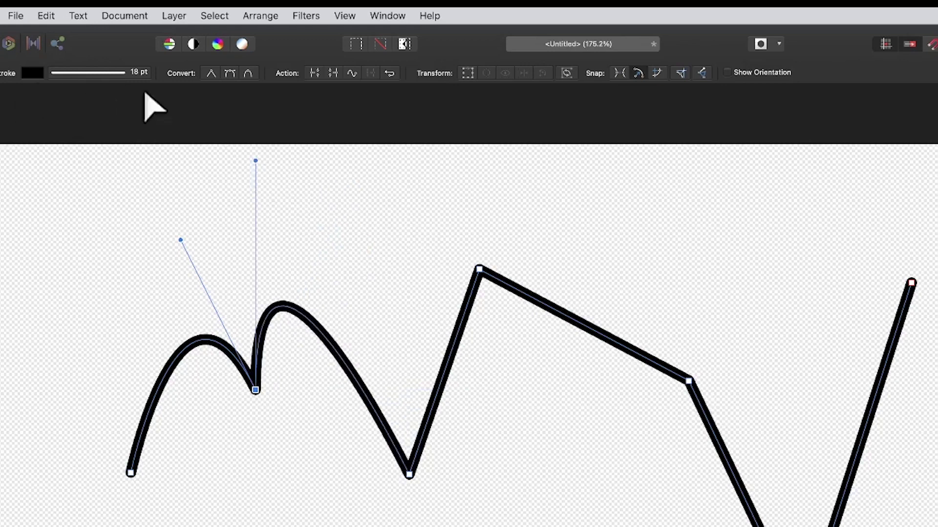
left_click(228, 74)
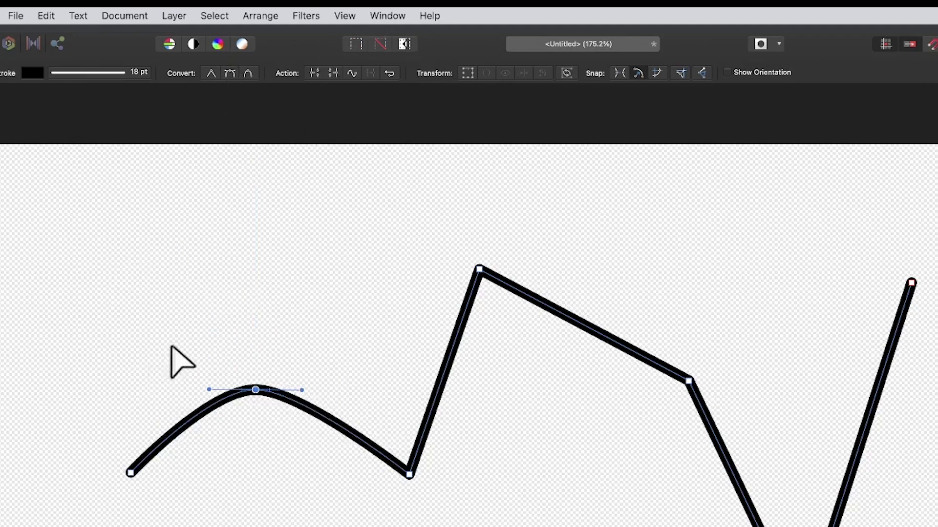
Step: Select the arch and valley nodes and convert the V-shaped valley into a smooth curve
left_click_drag(176, 344, 461, 495)
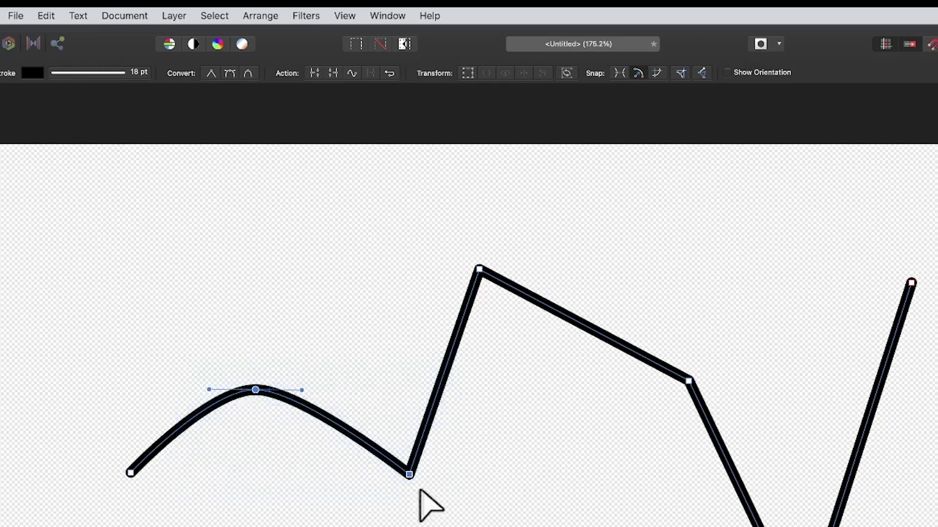
left_click(230, 73)
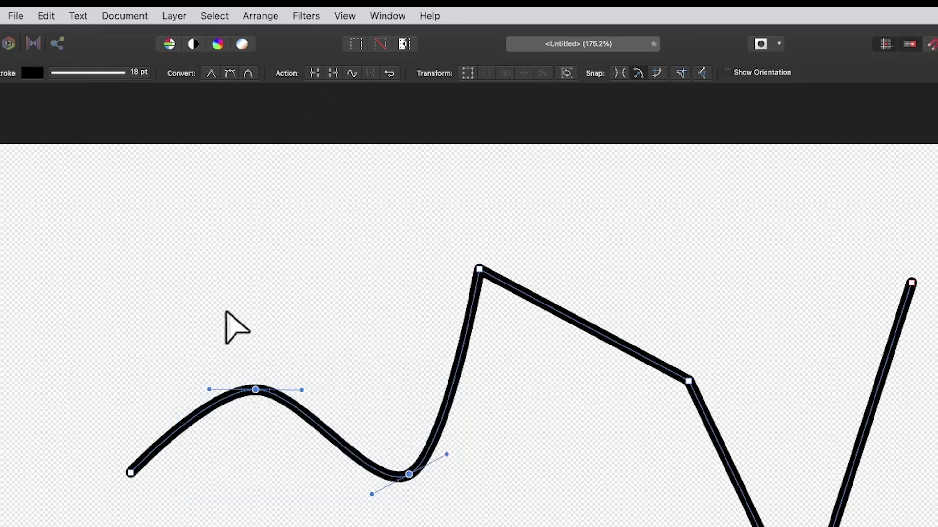
left_click(255, 397)
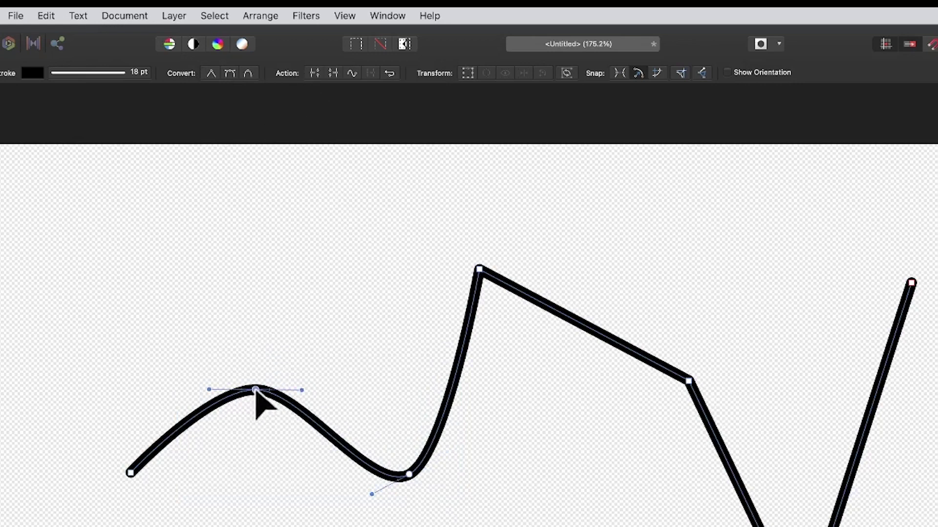
Step: Raise the arch's peak, break the path there, and sweep the freed end up and right
left_click_drag(256, 391, 253, 308)
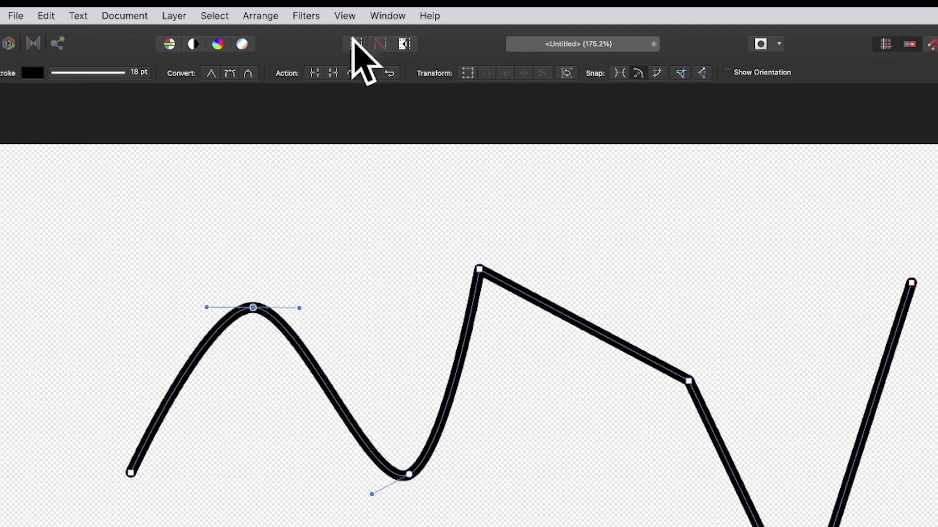
left_click(314, 74)
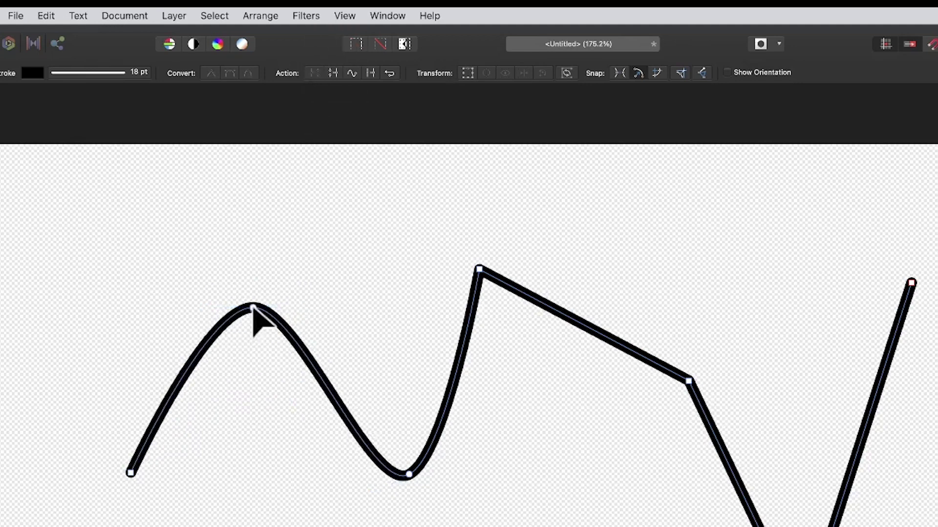
left_click_drag(253, 307, 317, 186)
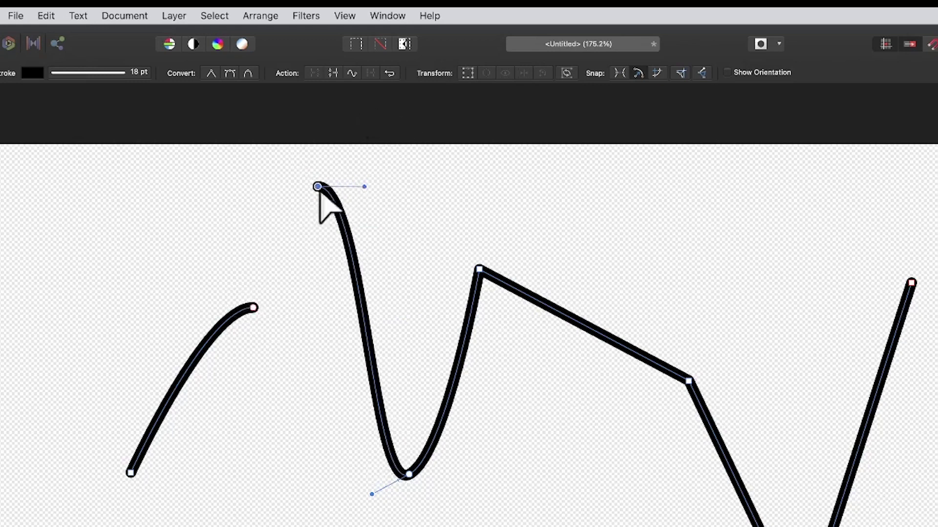
left_click_drag(364, 187, 535, 185)
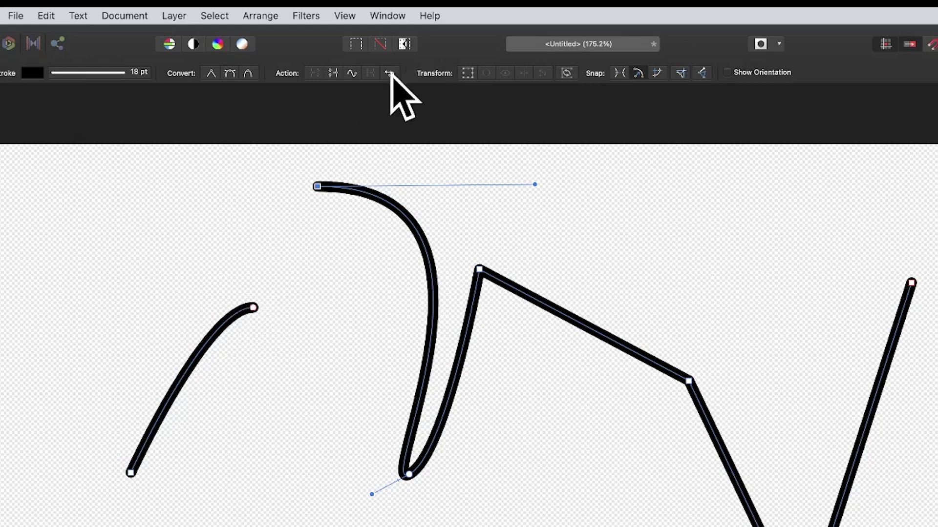
Step: Close the main path with Close Curve so a straight segment joins its two ends
left_click(333, 73)
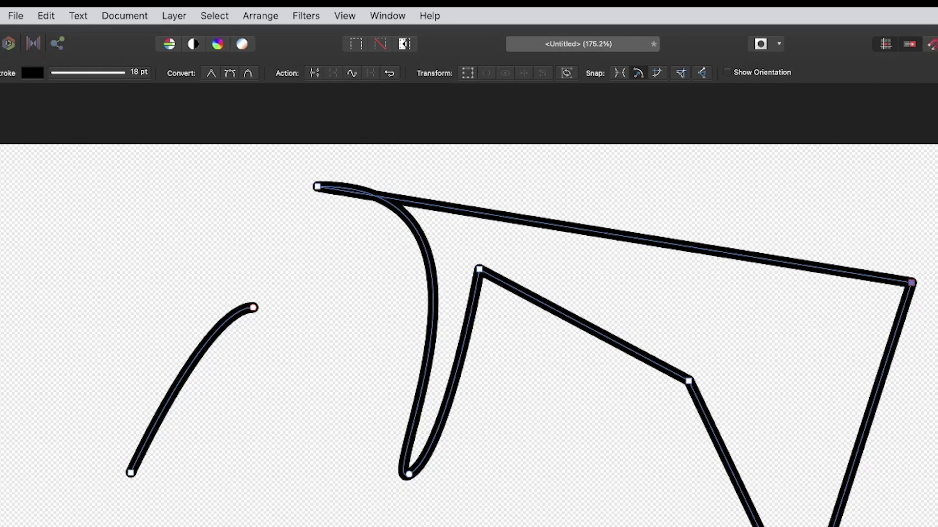
Step: Undo the closing, then drag the left curve's upper end node leftward into a tighter hook
key("super+z")
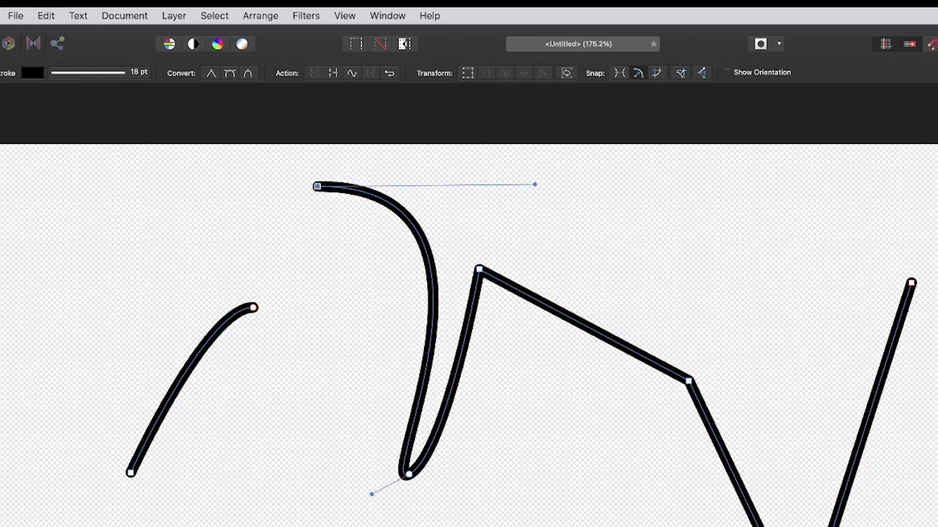
left_click(254, 308)
left_click_drag(254, 308, 192, 296)
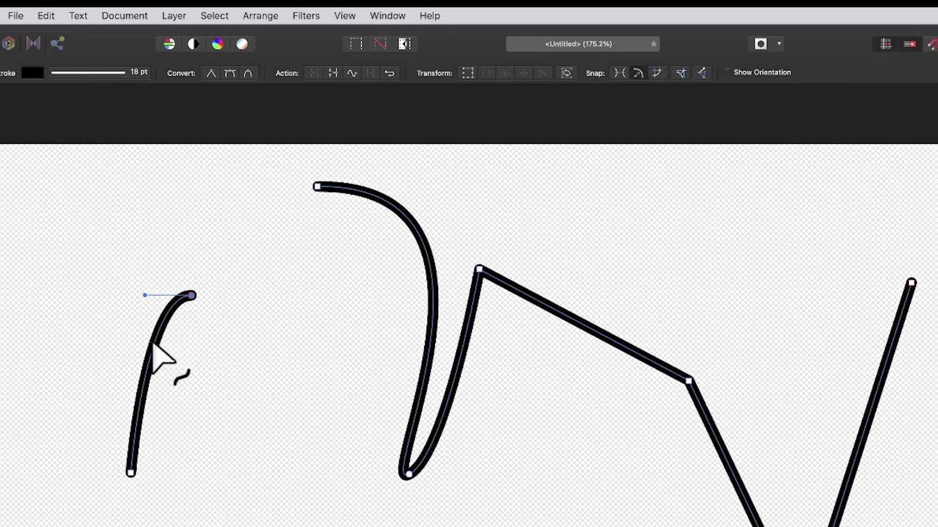
Step: Add two nodes to the left curve and drag them and its lower segment into a tall arch
left_click(154, 344)
left_click_drag(154, 343, 298, 377)
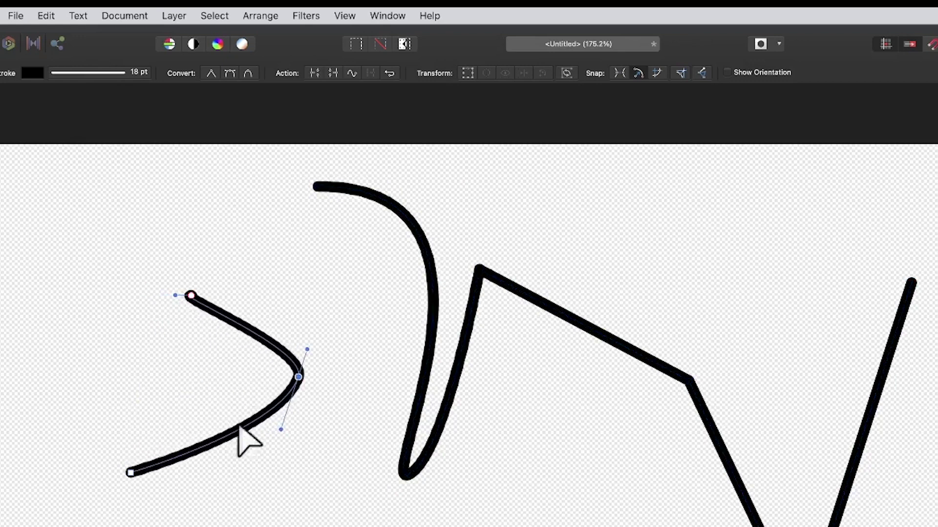
left_click_drag(223, 438, 356, 526)
left_click(245, 327)
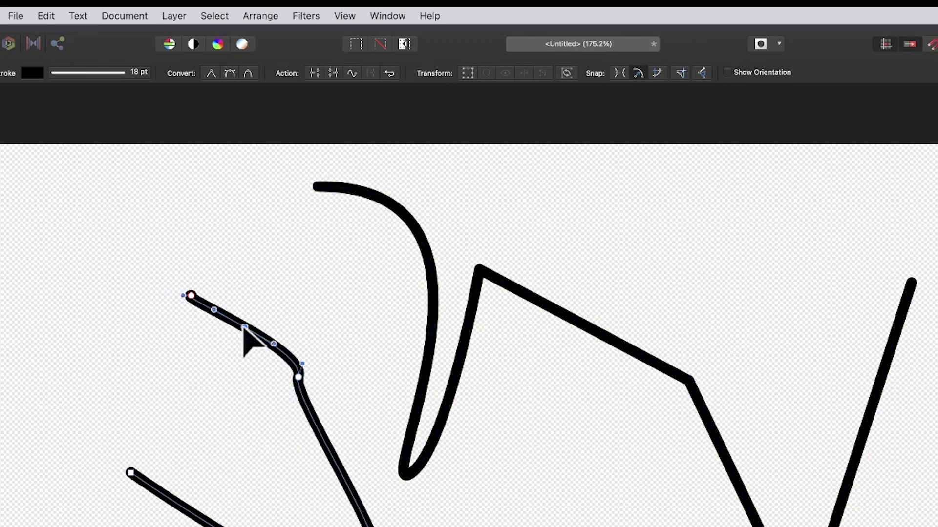
left_click_drag(245, 328, 290, 258)
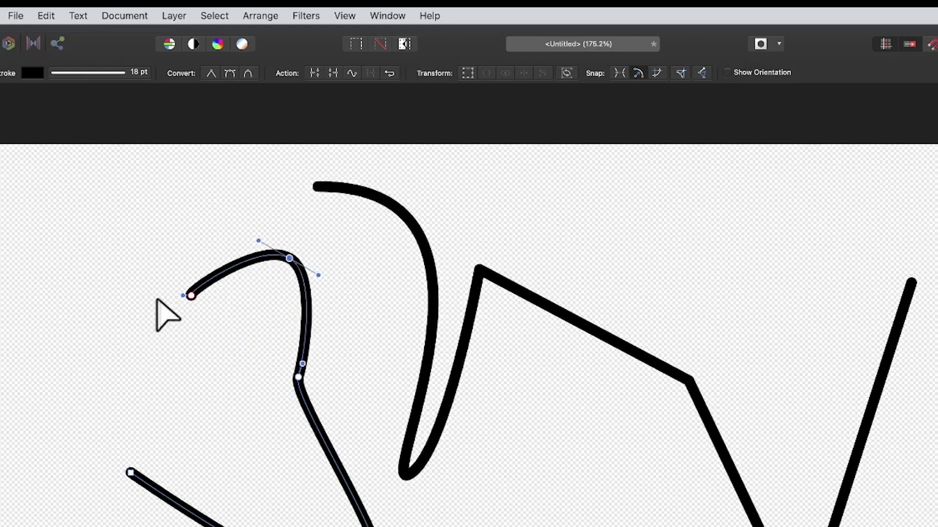
Step: Close the left curve with a straight segment and select the corner node at the join
left_click(333, 73)
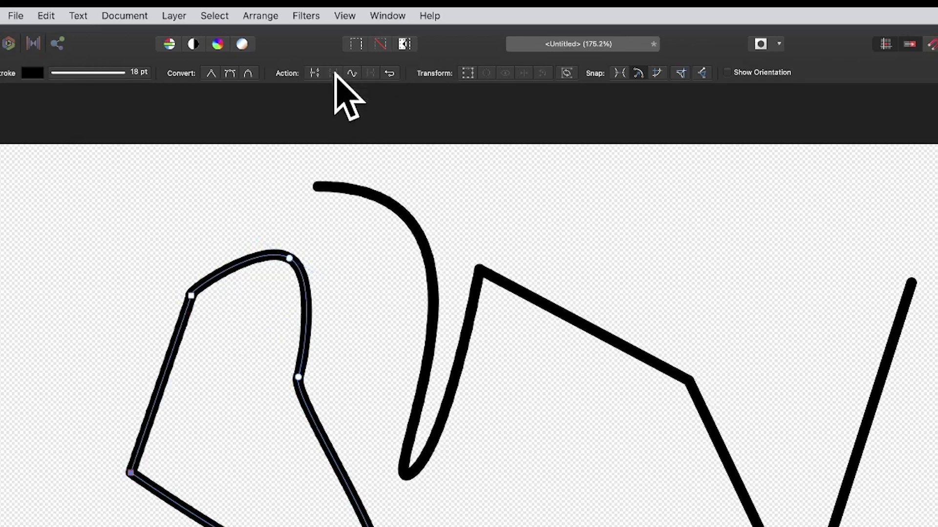
left_click(189, 294)
scroll(347, 283, "right", 1)
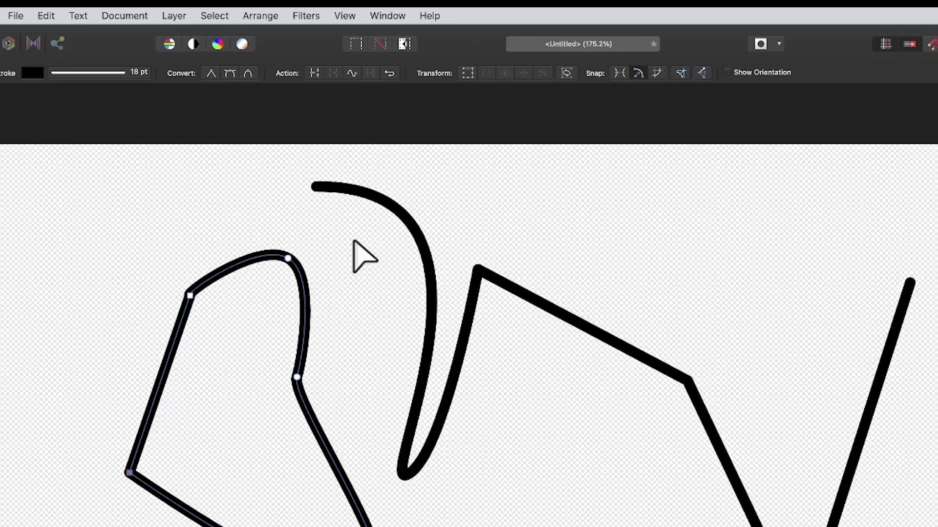
Step: Undo the left curve's edits, marquee-select the curves, and apply Smooth Curve to them
key("super+z")
key("super+z")
key("super+z")
key("super+z")
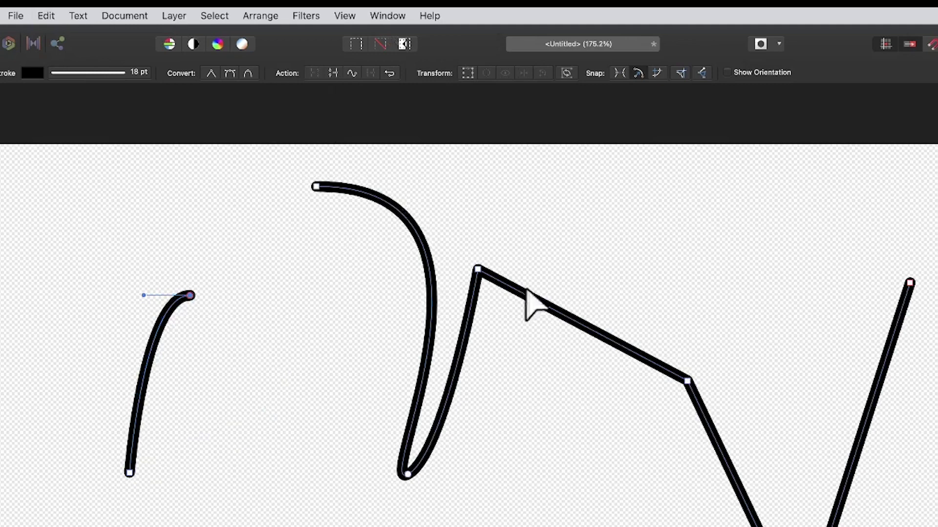
left_click_drag(286, 160, 935, 526)
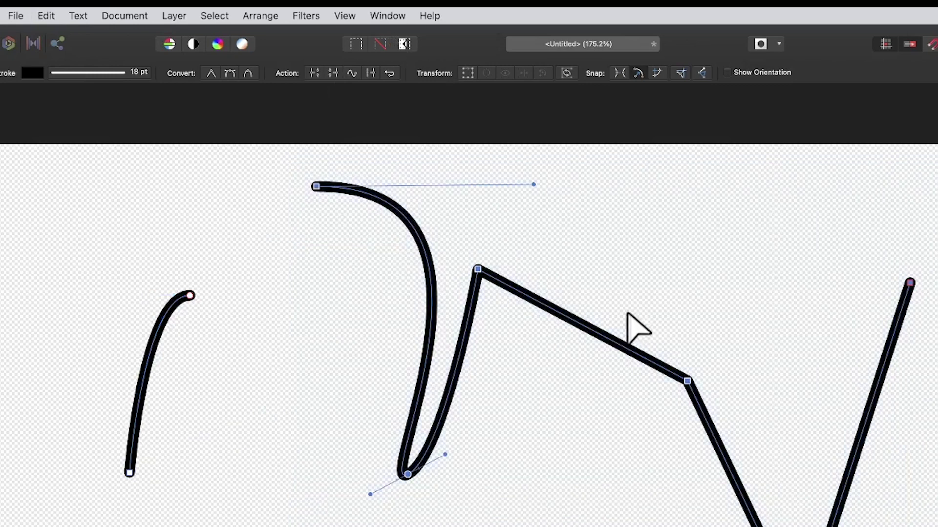
left_click(351, 73)
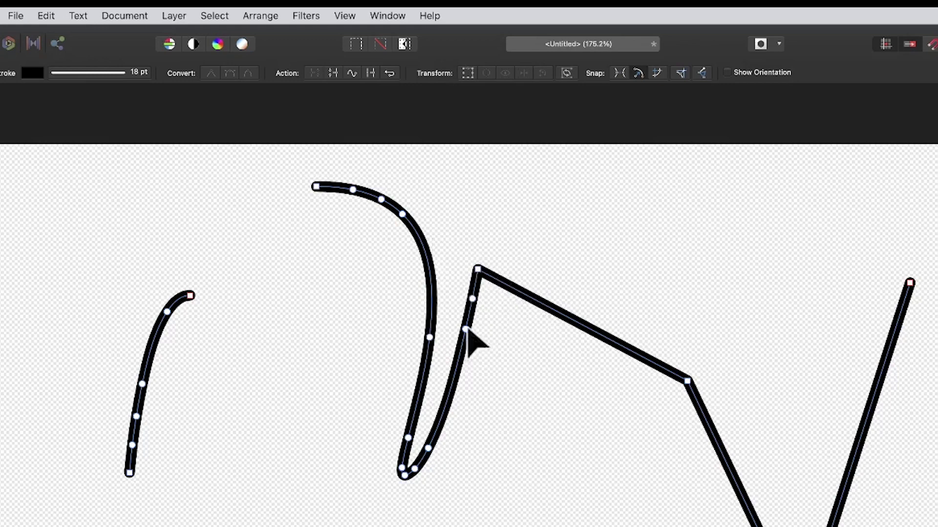
Step: Drag the bottom loop and a corner node up-right to heighten the middle path, smoothing the top corner
left_click_drag(427, 448, 518, 465)
left_click_drag(478, 271, 551, 177)
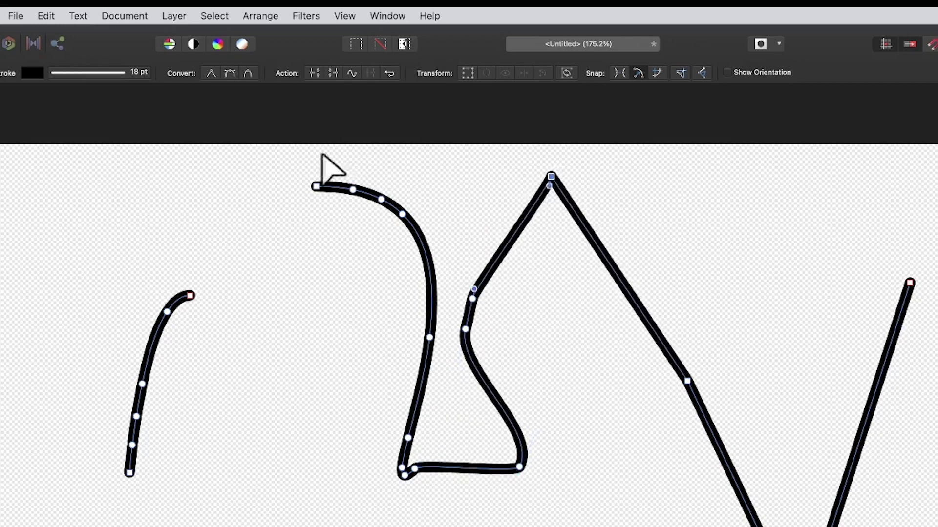
left_click(230, 74)
Step: Convert the middle path's start node, diagonal corner and right V node to smooth
left_click_drag(256, 132, 748, 526)
left_click(229, 73)
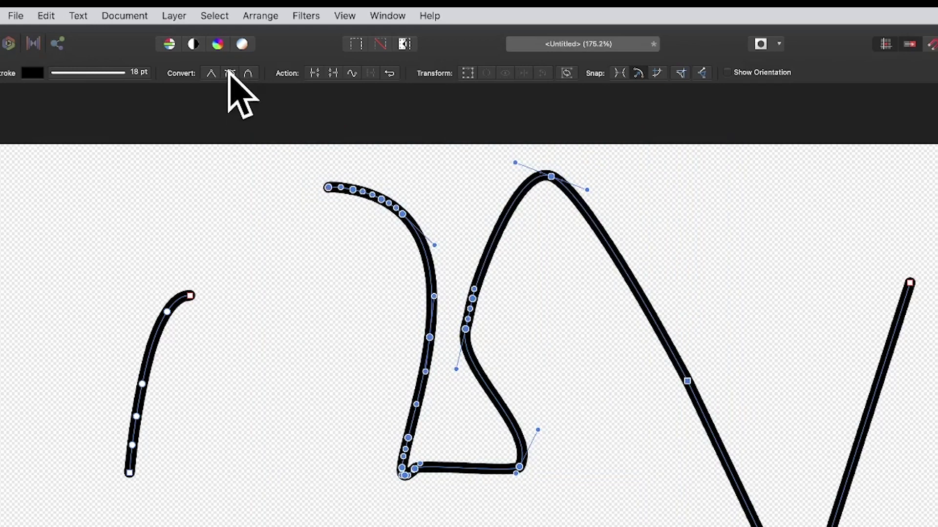
left_click(229, 73)
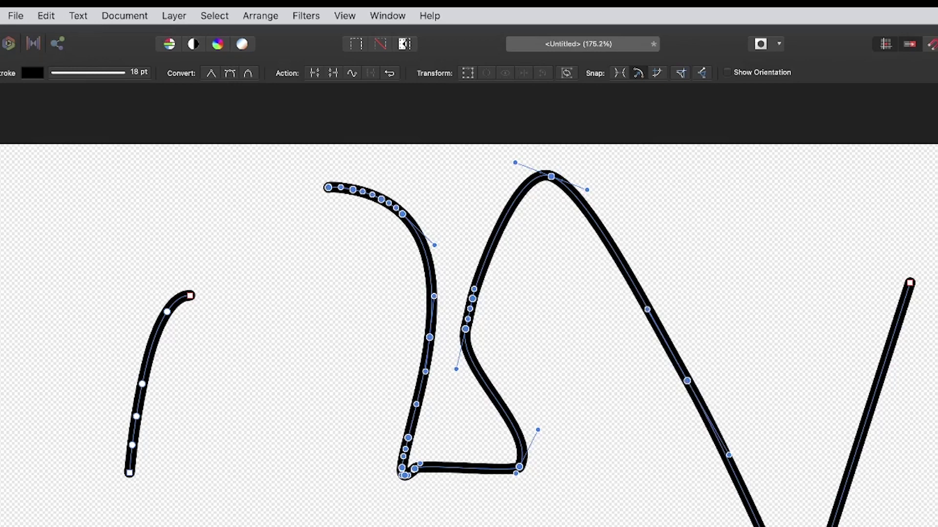
key("Escape")
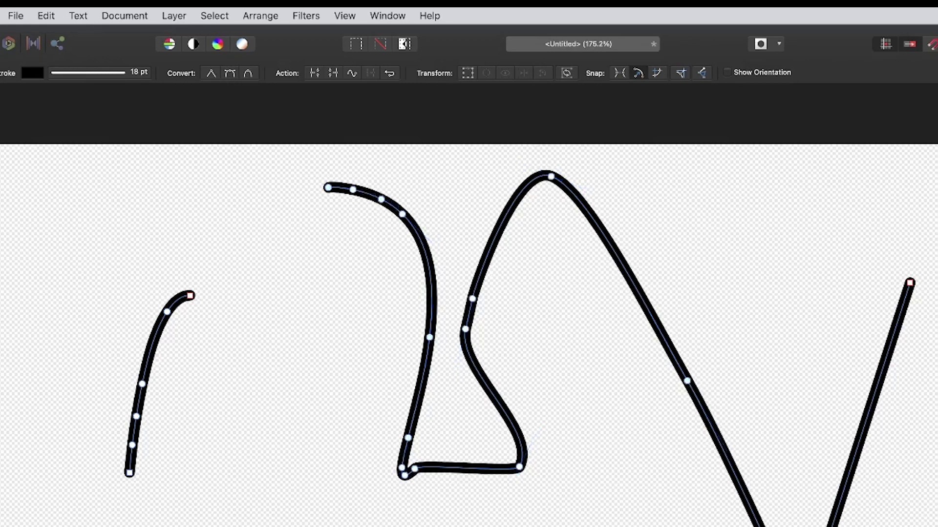
left_click(230, 72)
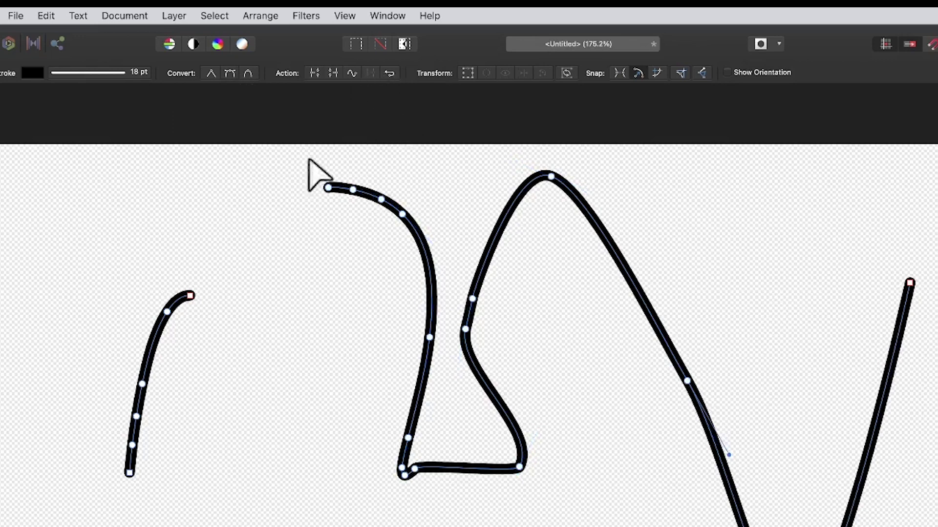
key("v")
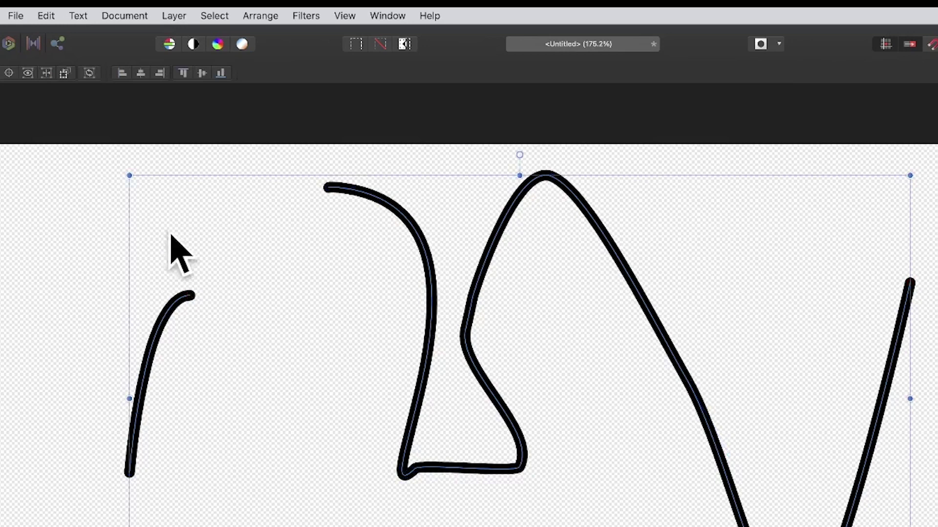
left_click(29, 212)
left_click_drag(13, 125, 934, 524)
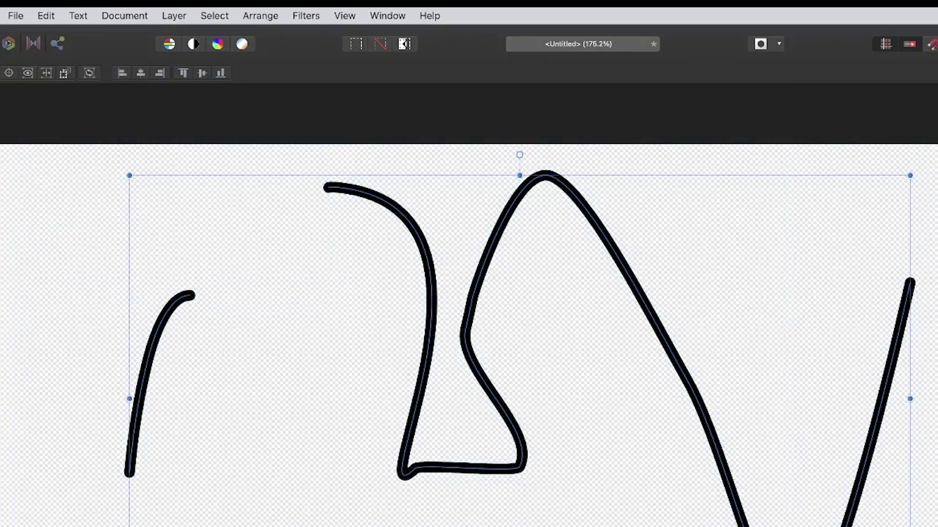
key("a")
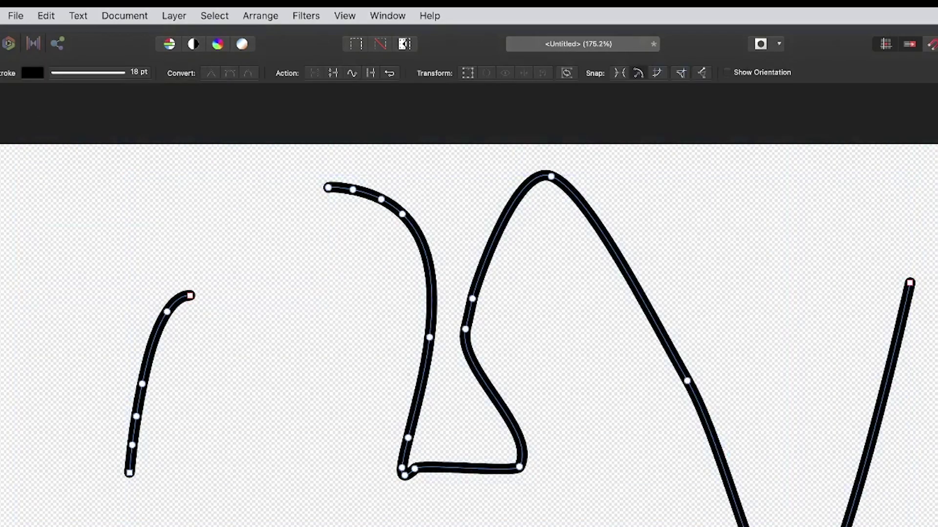
Step: Join the short left curve's open end to the middle path, then smooth the combined curve
left_click(370, 72)
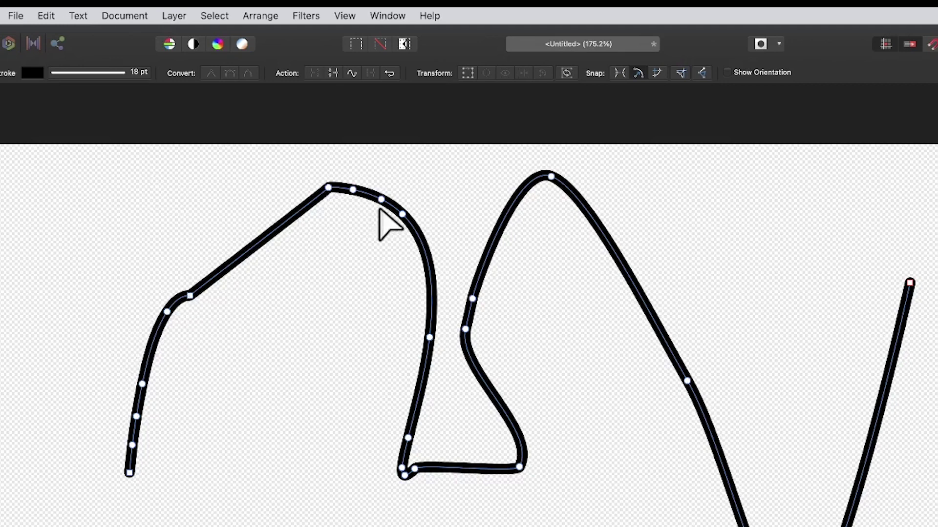
left_click(351, 73)
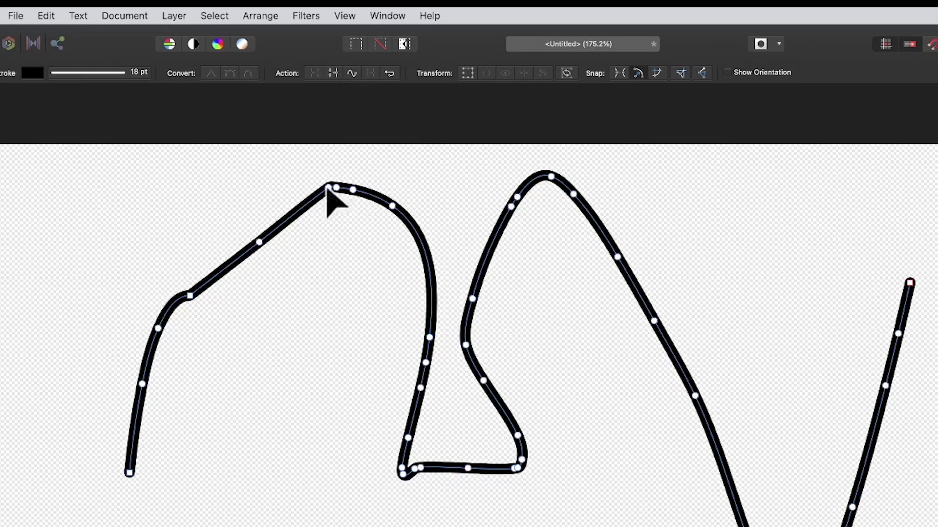
Step: Smooth the join node, then pull a diagonal node up-right and make it a sharp corner
left_click(189, 295)
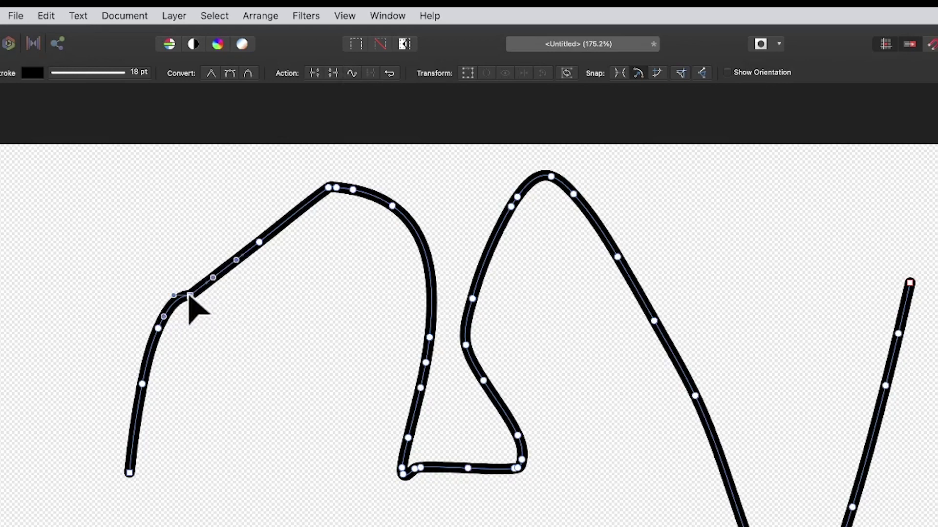
left_click(229, 73)
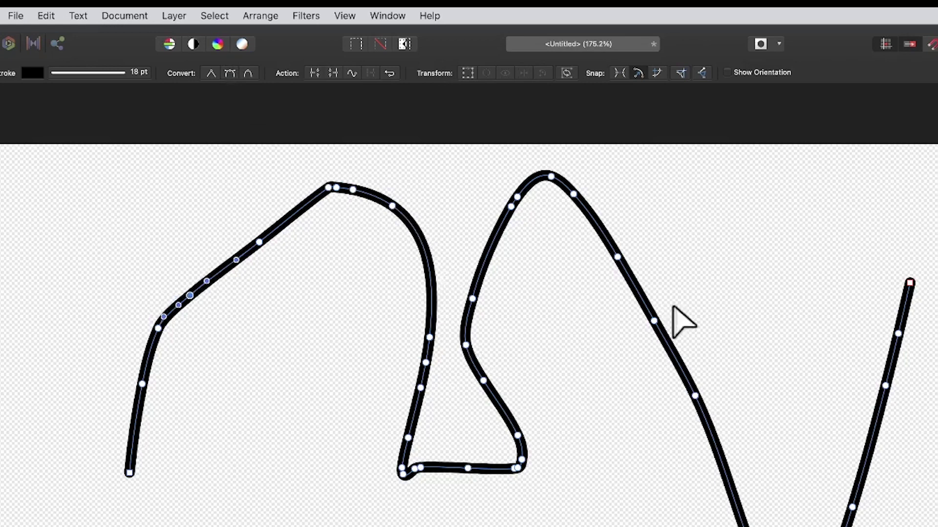
left_click_drag(653, 322, 785, 237)
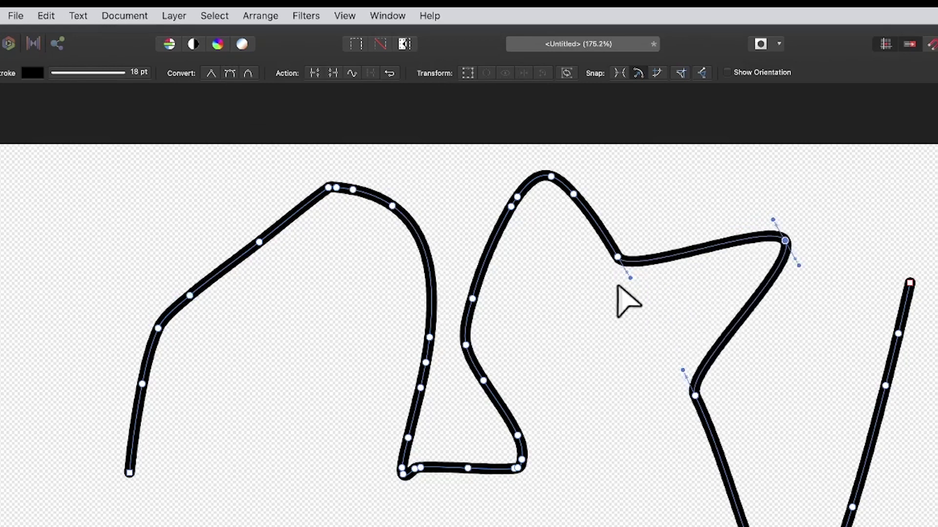
left_click(210, 73)
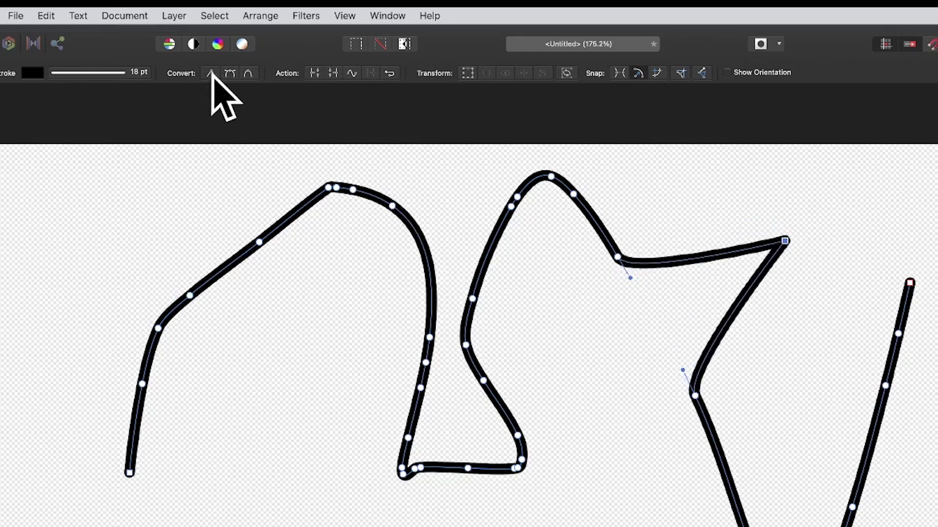
Step: Select all the path's nodes and apply Reverse Curves to swap its start and end
left_click(389, 73)
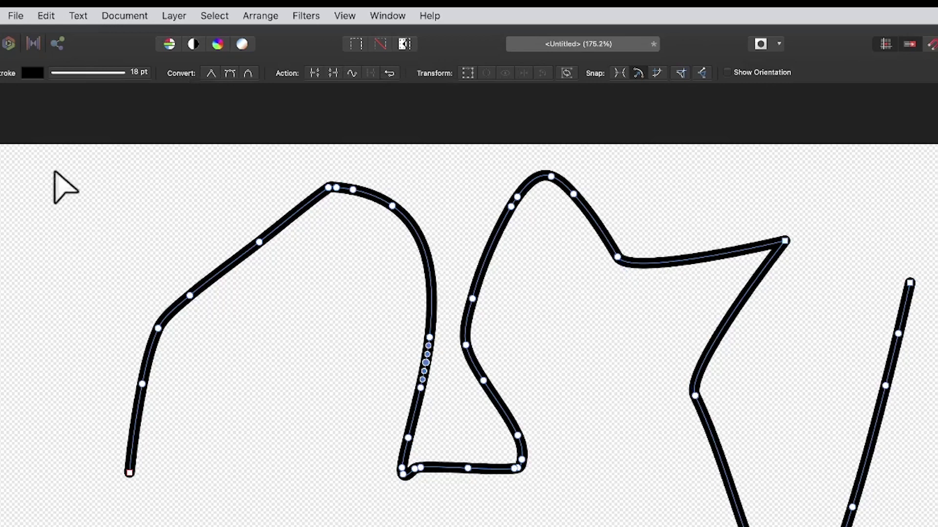
left_click_drag(39, 151, 937, 526)
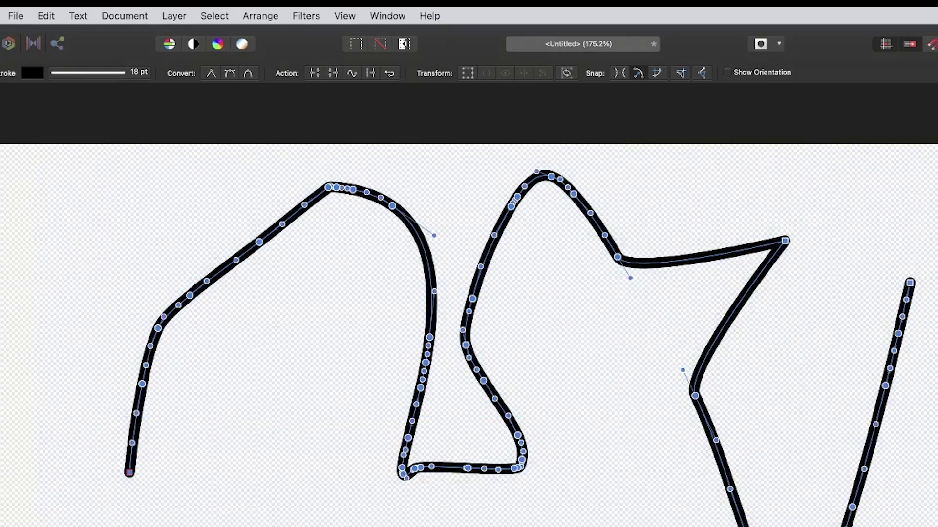
left_click(389, 72)
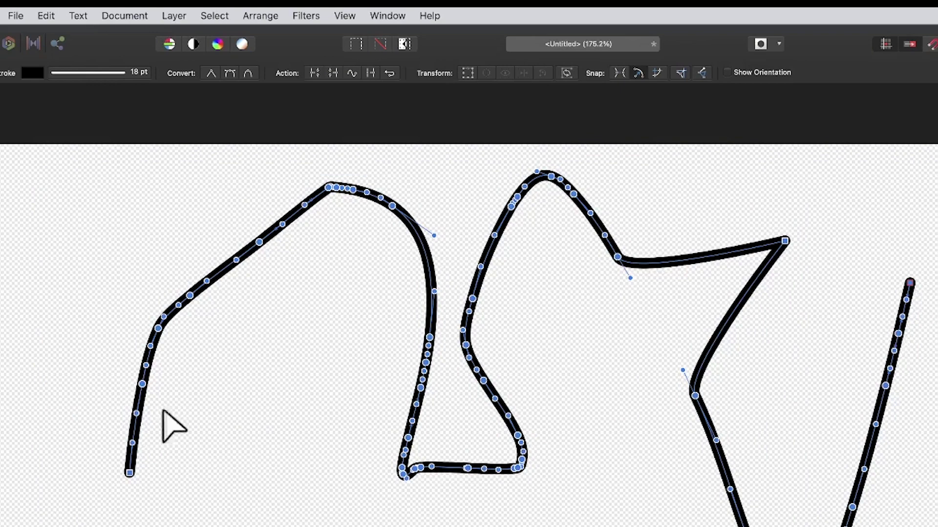
left_click(389, 73)
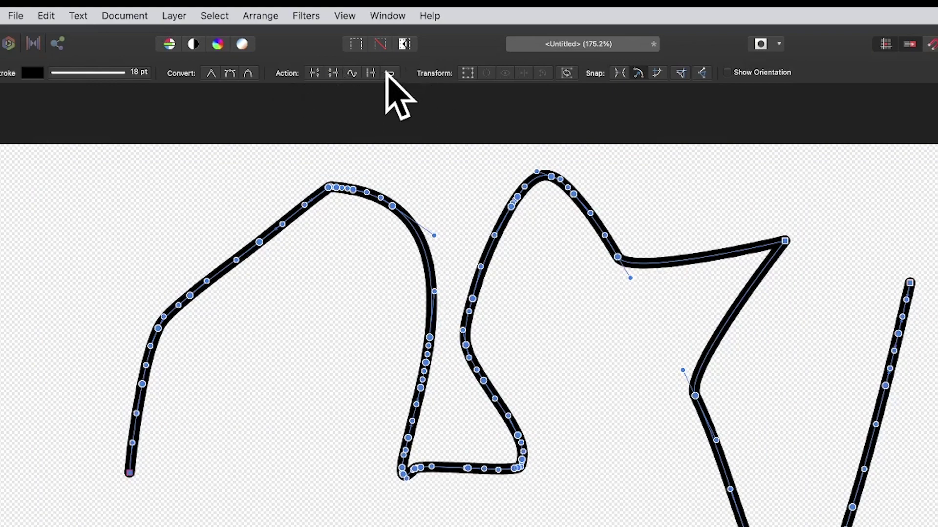